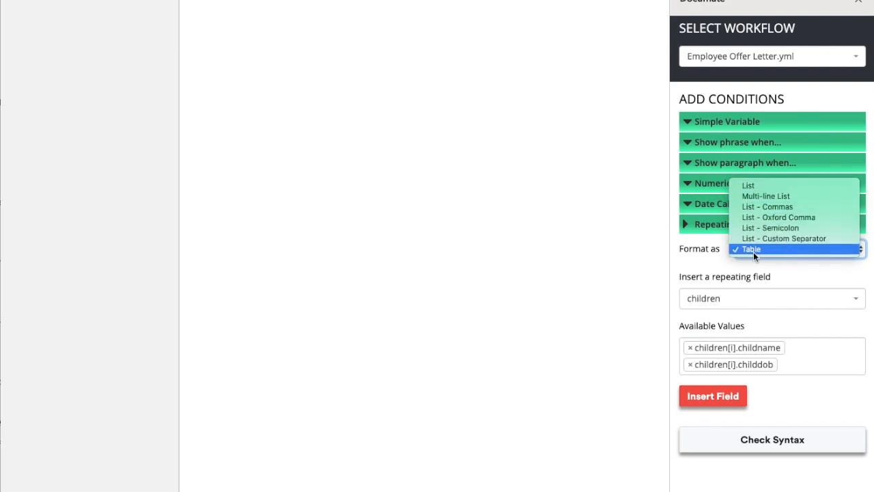
Step: Insert the children field as a Table with Child name and Child date of birth columns
{"action": "left_click", "coordinate": [755, 250]}
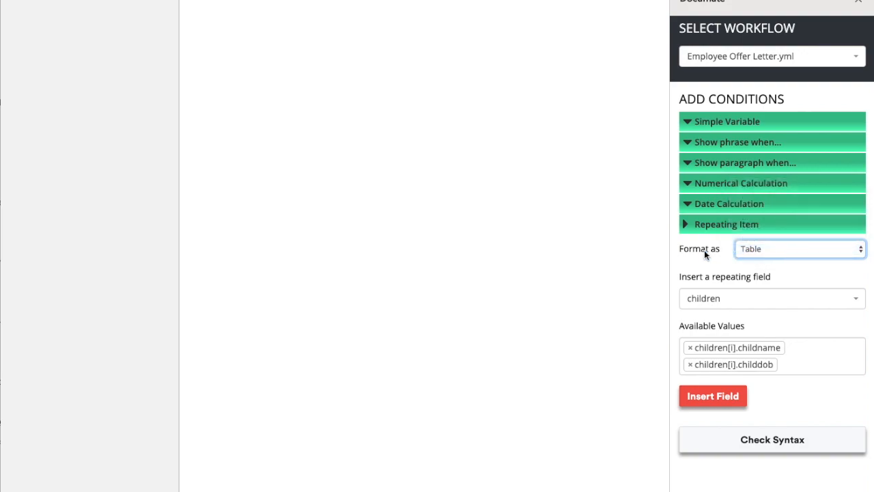
{"action": "left_click", "coordinate": [259, 66]}
{"action": "left_click", "coordinate": [716, 396]}
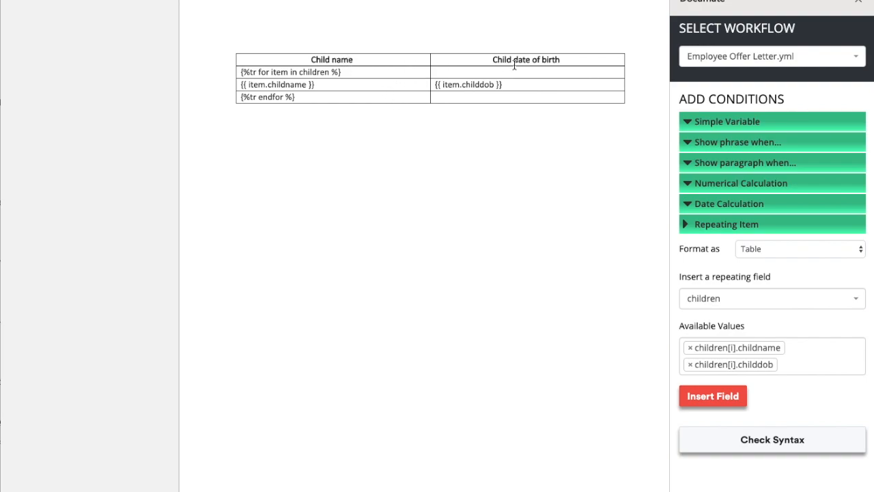
Step: Check the children table's header row, then show the Format as choices with Table selected
{"action": "left_click_drag", "start_coordinate": [575, 59], "coordinate": [302, 54]}
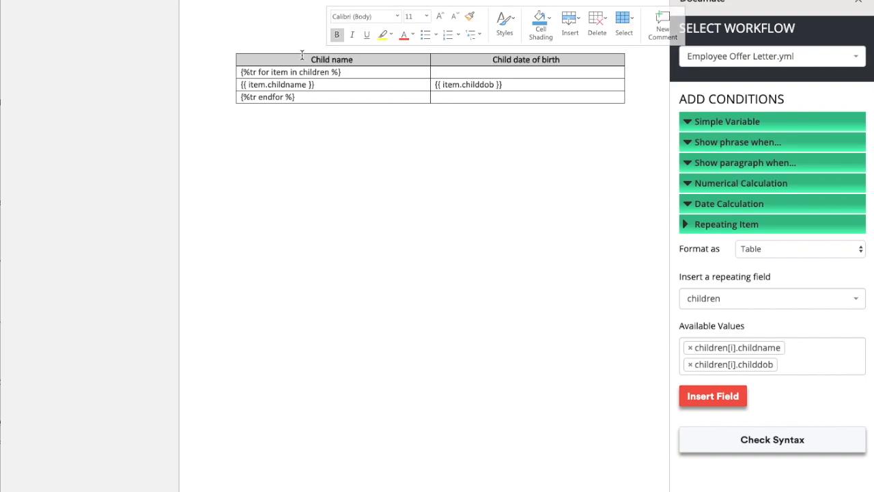
{"action": "left_click", "coordinate": [582, 60]}
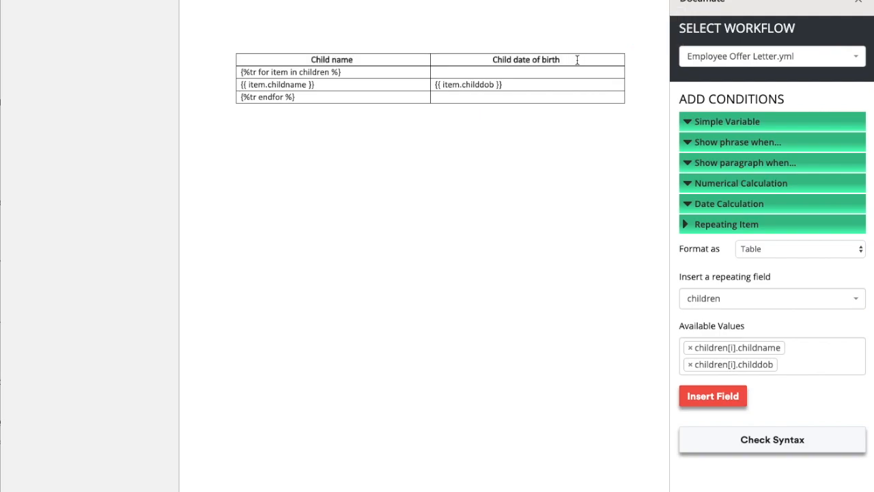
{"action": "left_click_drag", "start_coordinate": [577, 60], "coordinate": [338, 60]}
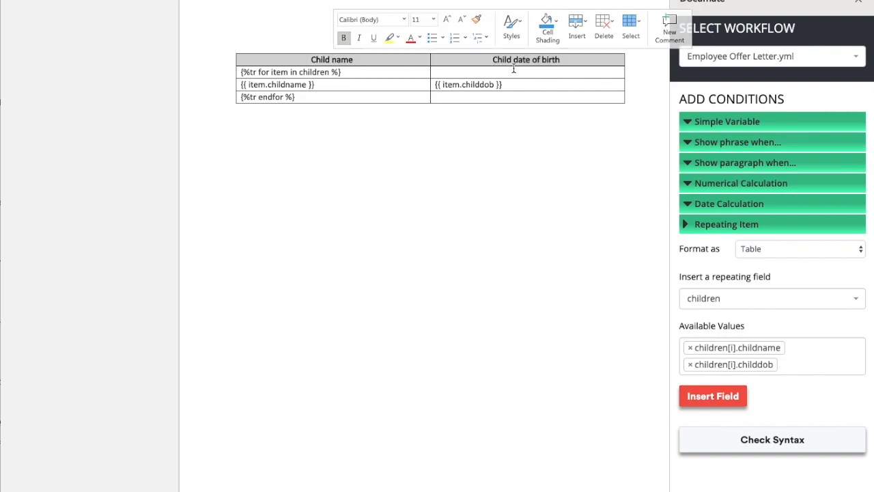
{"action": "left_click", "coordinate": [330, 104]}
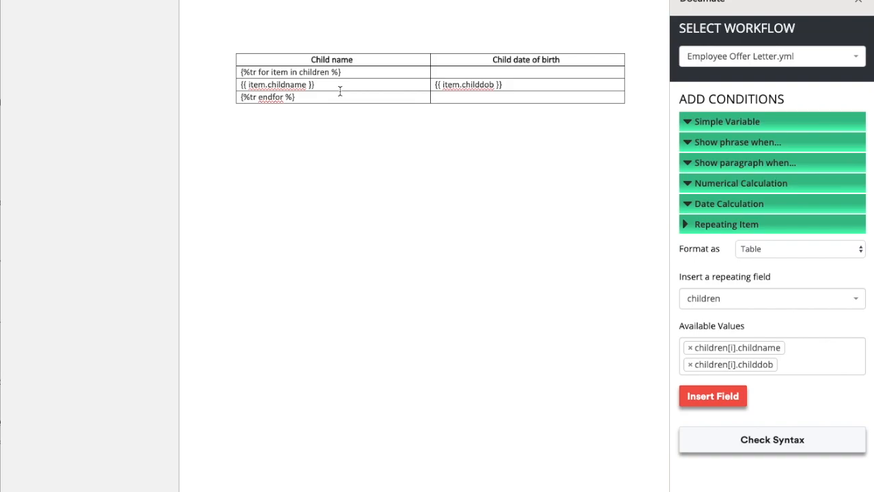
{"action": "scroll", "coordinate": [339, 91], "scroll_direction": "down", "scroll_amount": 1}
{"action": "scroll", "coordinate": [332, 105], "scroll_direction": "up", "scroll_amount": 1}
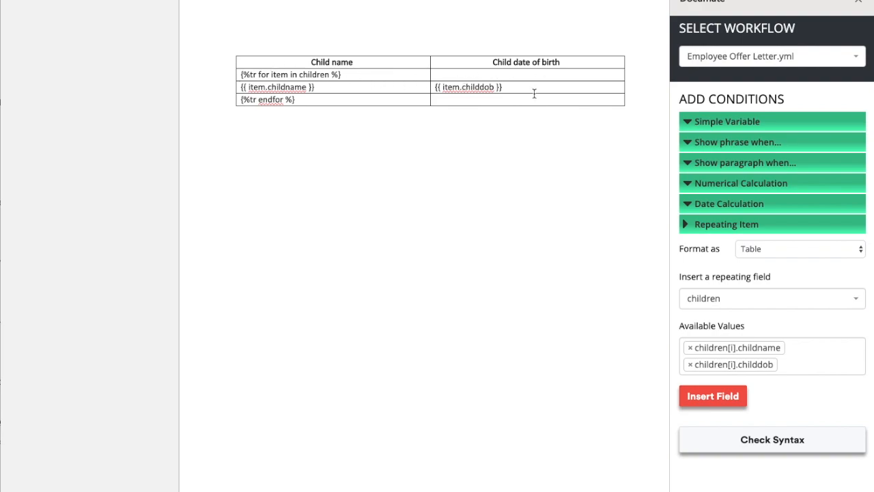
{"action": "left_click", "coordinate": [772, 248]}
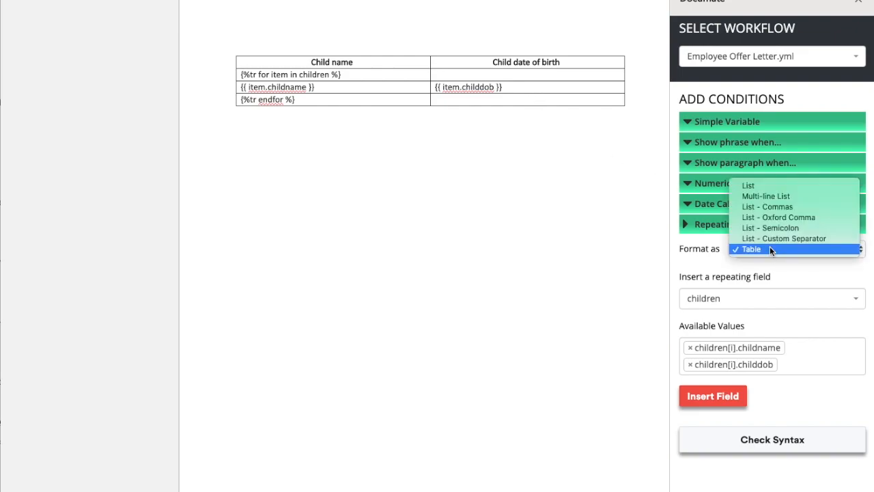
Step: Switch the output format to List - Commas and drop childdob from the values
{"action": "left_click", "coordinate": [791, 207]}
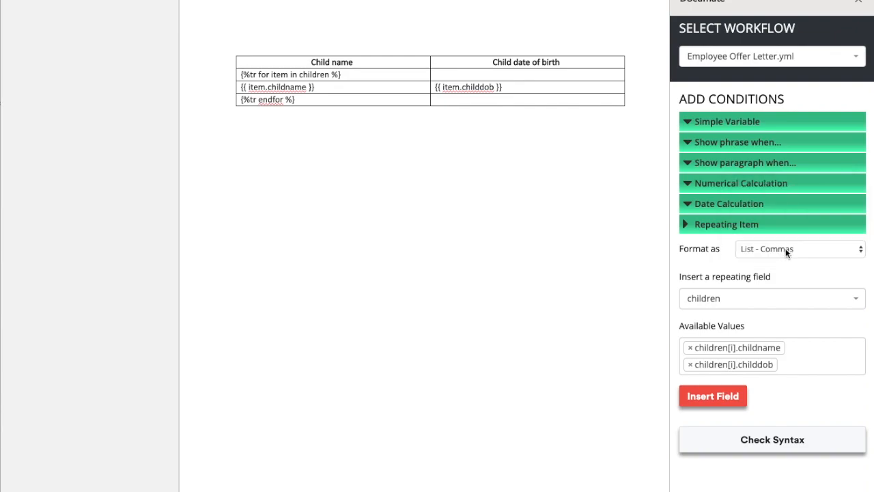
{"action": "left_click", "coordinate": [785, 248]}
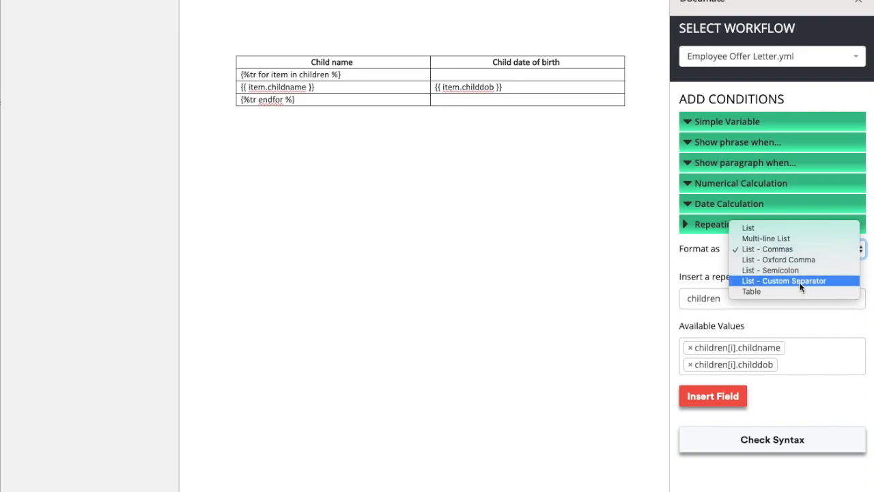
{"action": "left_click", "coordinate": [812, 320]}
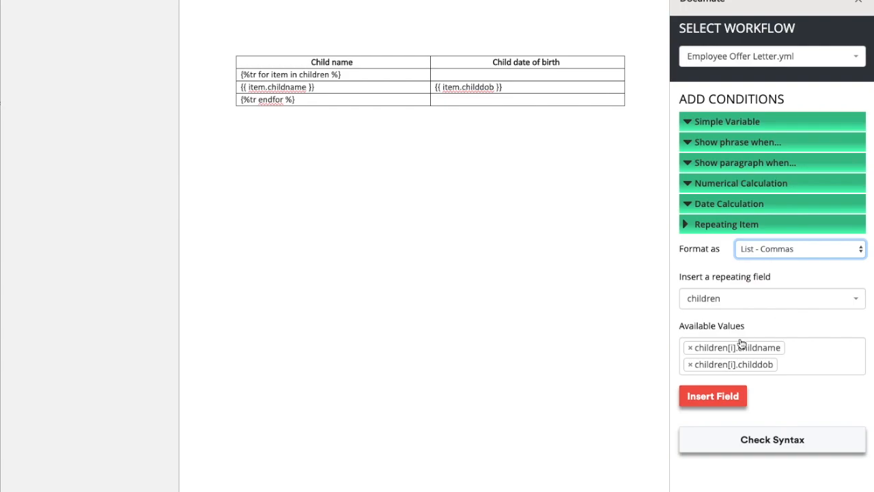
{"action": "left_click", "coordinate": [690, 366]}
{"action": "left_click", "coordinate": [831, 329]}
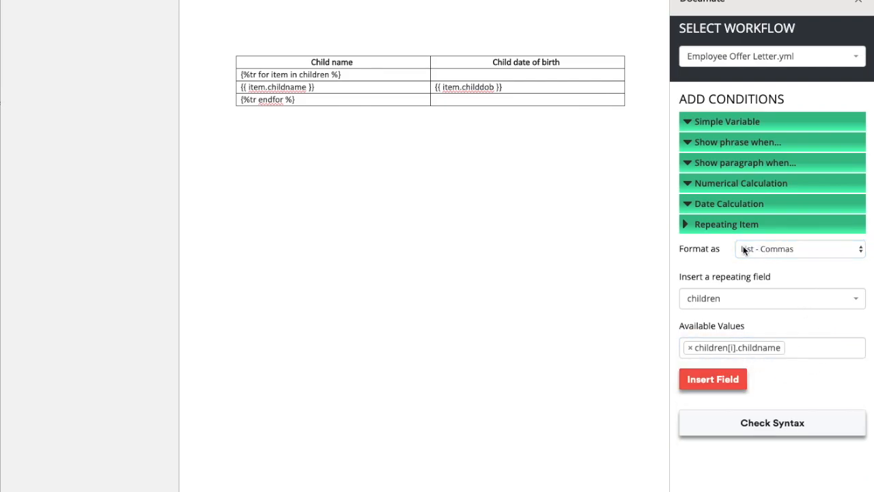
Step: Insert the commalist(children, '<childname>') field on the line below the table
{"action": "left_click", "coordinate": [320, 149]}
{"action": "left_click", "coordinate": [713, 380]}
{"action": "left_click", "coordinate": [386, 173]}
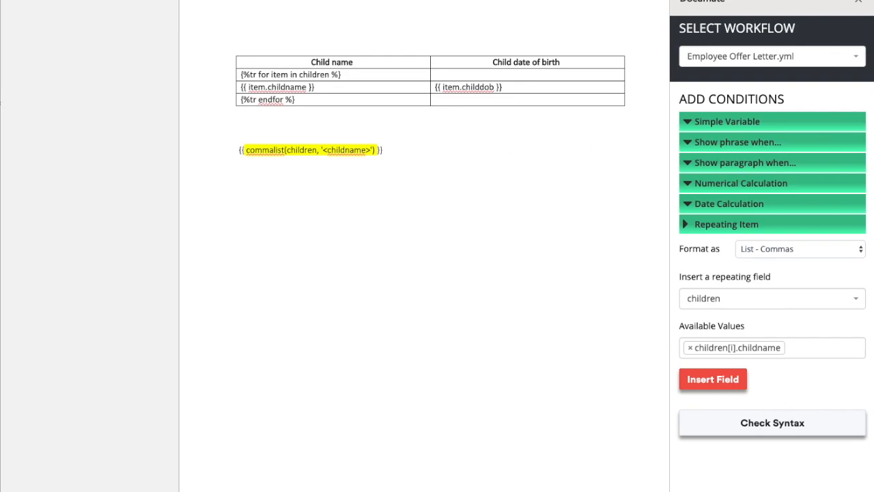
{"action": "type", "text": "ill, Jack and Jane"}
{"action": "left_click", "coordinate": [768, 250]}
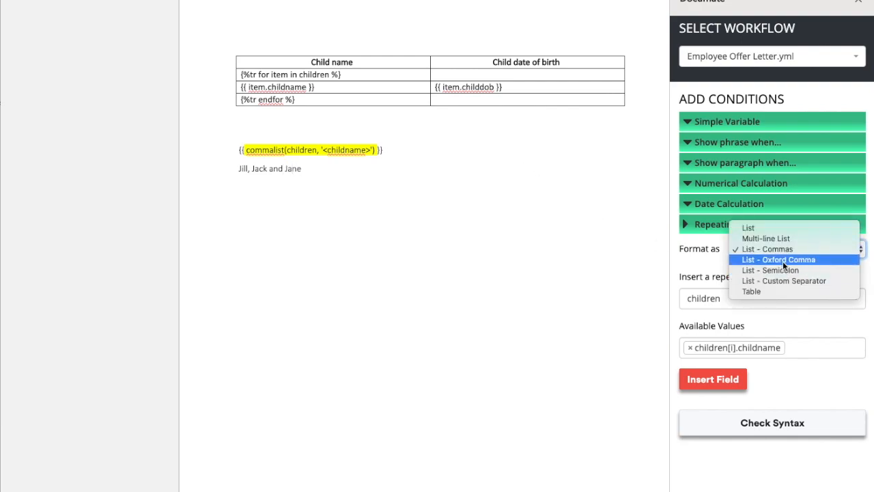
{"action": "left_click", "coordinate": [267, 167]}
{"action": "left_click", "coordinate": [267, 168]}
{"action": "type", "text": ","}
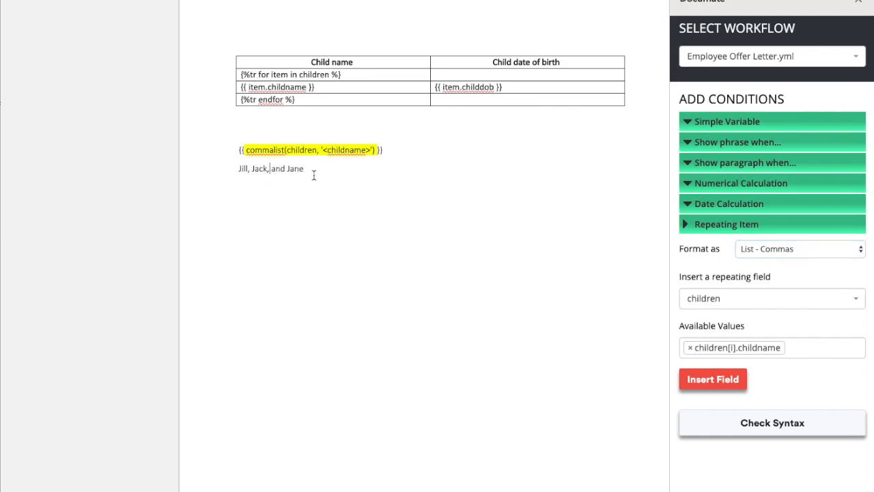
{"action": "left_click_drag", "start_coordinate": [312, 171], "coordinate": [217, 162]}
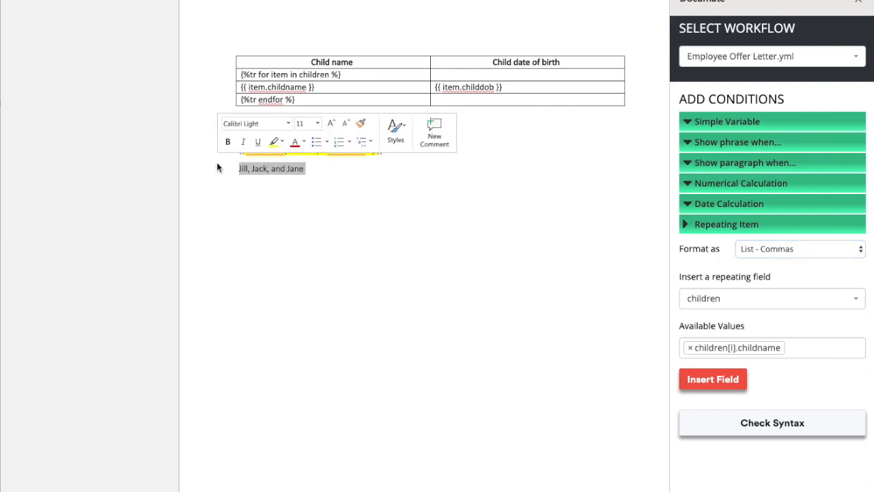
{"action": "type", "text": "Ja"}
{"action": "key", "text": "BackSpace"}
{"action": "type", "text": "ill and Jack."}
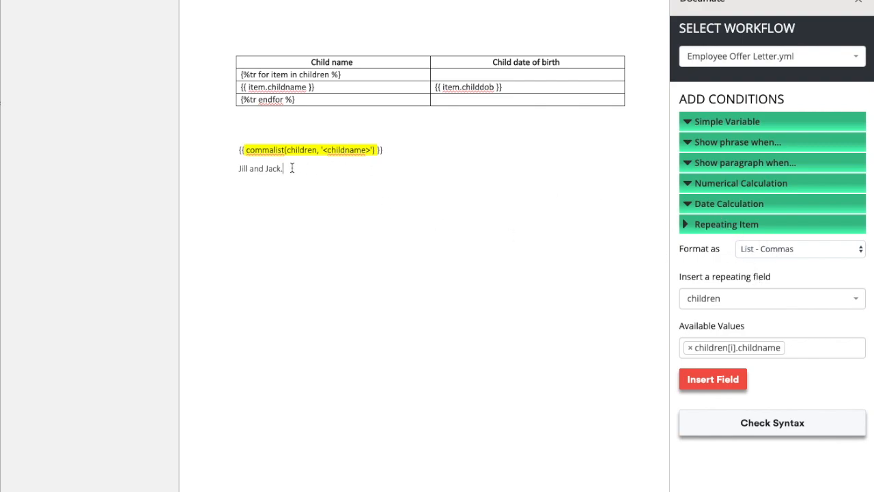
{"action": "left_click_drag", "start_coordinate": [297, 168], "coordinate": [230, 169]}
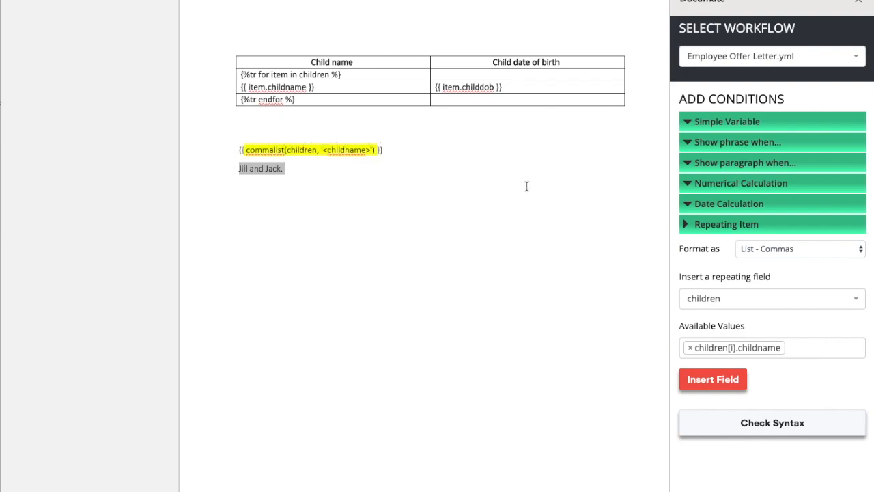
{"action": "left_click", "coordinate": [352, 172]}
{"action": "left_click_drag", "start_coordinate": [301, 173], "coordinate": [226, 169]}
{"action": "key", "text": "BackSpace"}
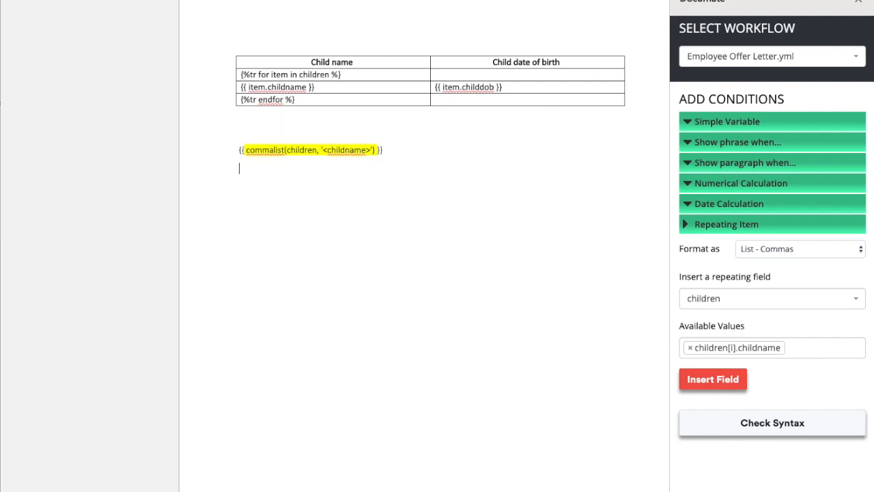
{"action": "left_click_drag", "start_coordinate": [384, 150], "coordinate": [239, 149]}
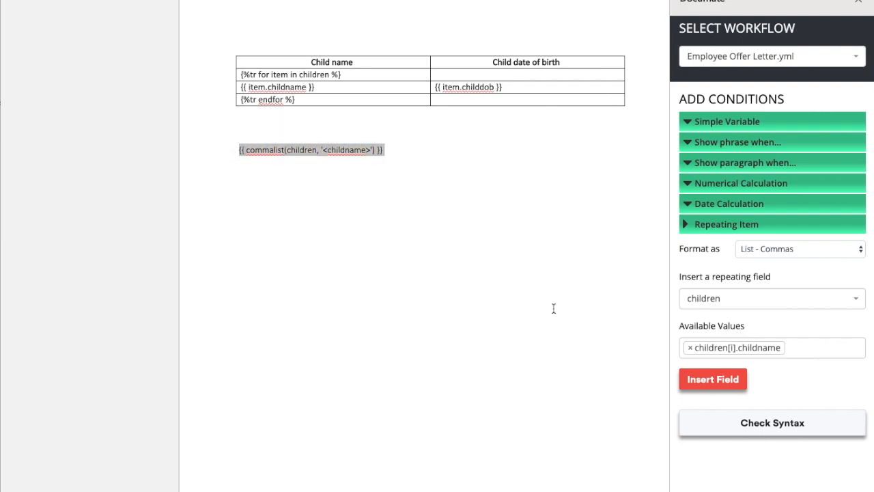
Step: Add childdob to the values, updating the field to commalist(children, '<childname>, <childdob>')
{"action": "left_click", "coordinate": [802, 347]}
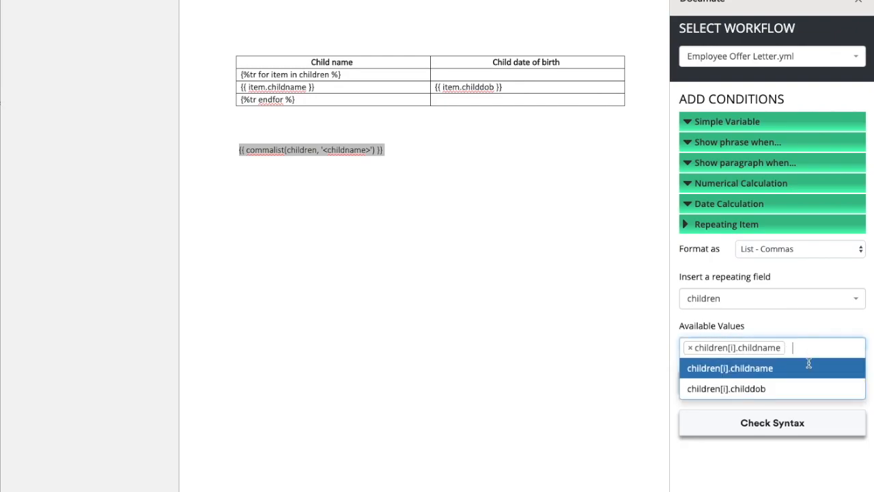
{"action": "left_click", "coordinate": [782, 388]}
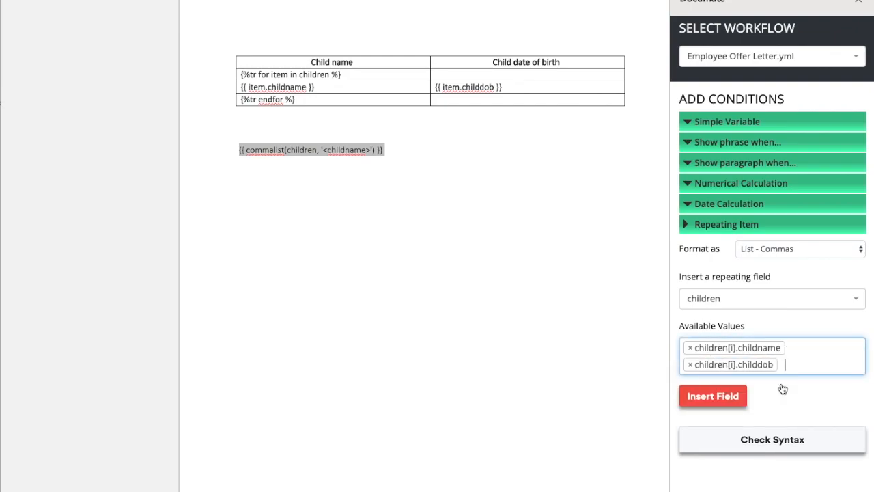
{"action": "left_click", "coordinate": [722, 400]}
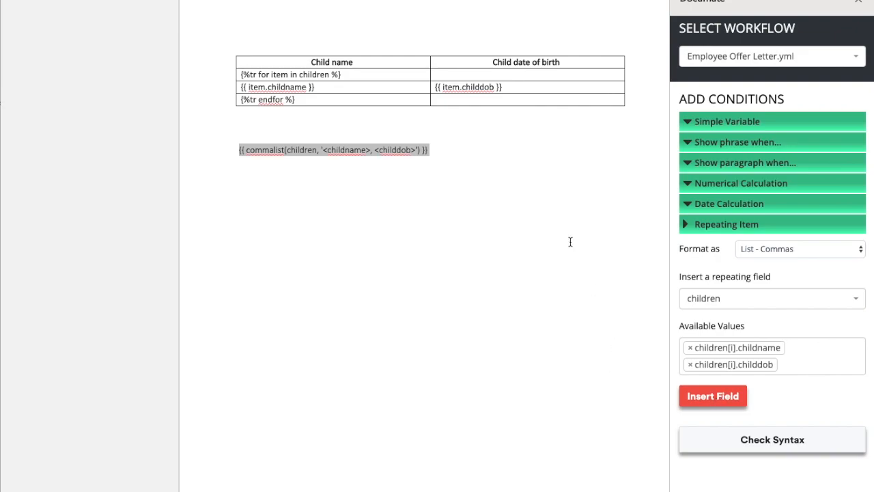
{"action": "left_click", "coordinate": [257, 152]}
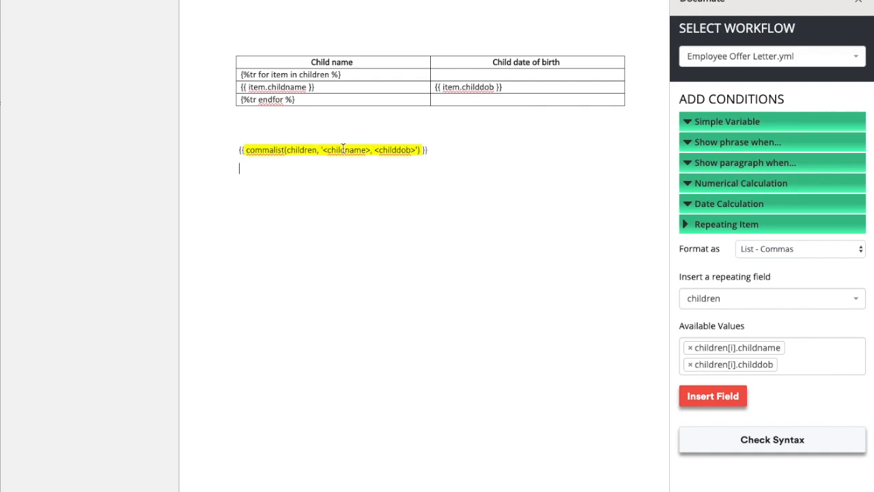
Step: Make the template '<childname>, who is born on <childdob>' and add a three-child sample sentence below
{"action": "left_click", "coordinate": [375, 149]}
{"action": "type", "text": "who is "}
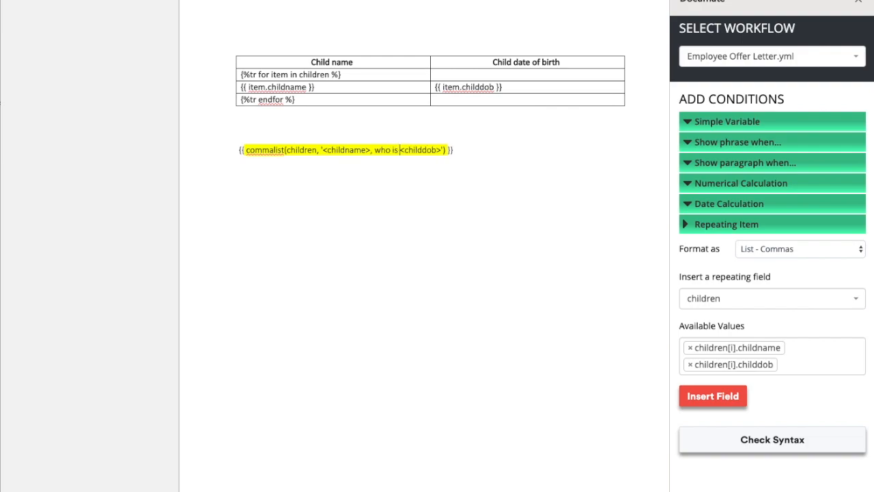
{"action": "type", "text": "born on"}
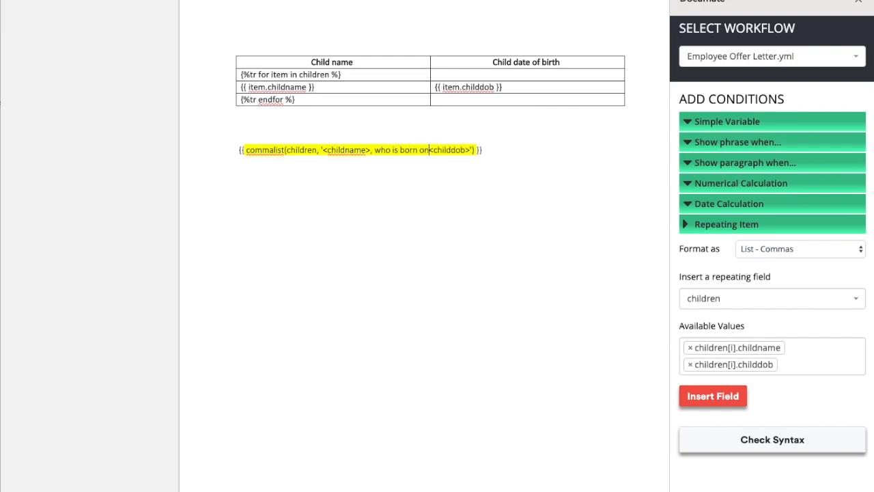
{"action": "left_click", "coordinate": [490, 153]}
{"action": "key", "text": "Return"}
{"action": "type", "text": "Jill, who is"}
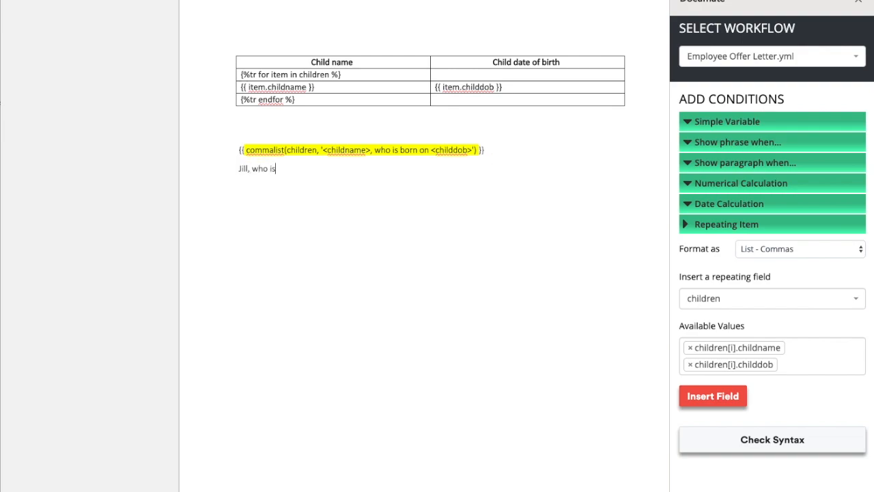
{"action": "type", "text": " born on 1/1/2000, Jack, who is bo"}
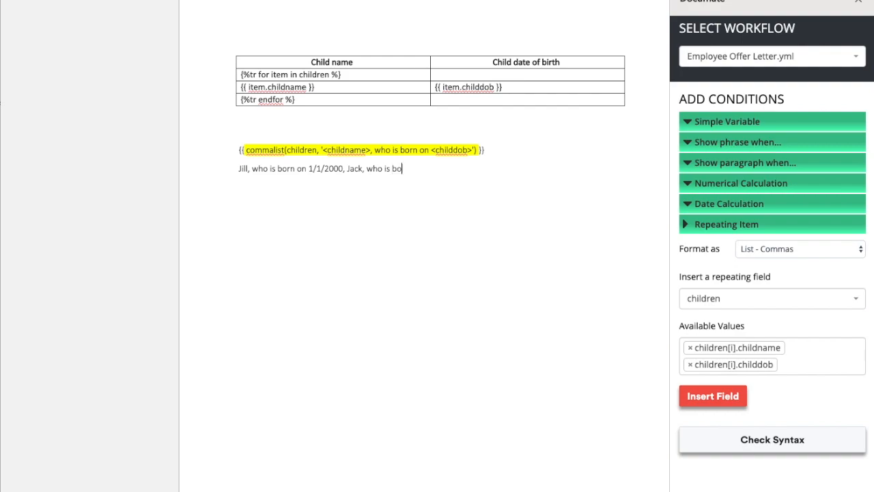
{"action": "type", "text": "rn on 2/2/"}
{"action": "type", "text": "20002"}
{"action": "type", "text": " and"}
{"action": "type", "text": " Jane"}
{"action": "type", "text": ", who is born on"}
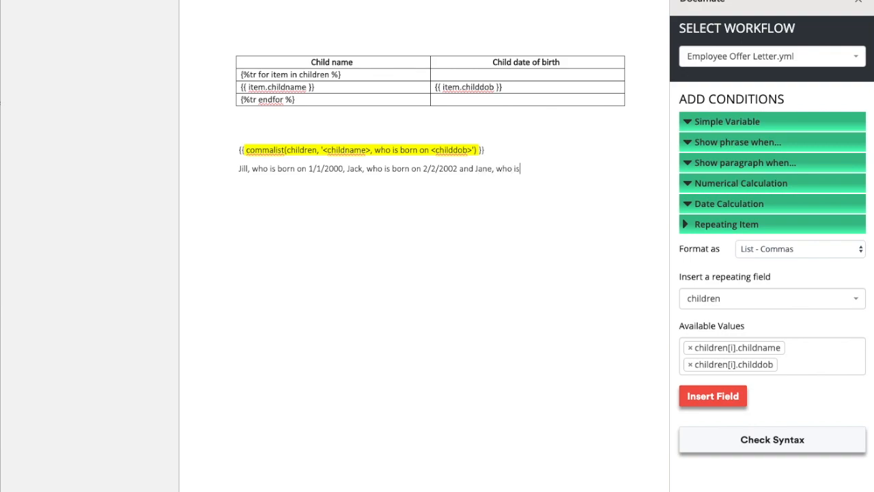
{"action": "type", "text": " 3/3/2003"}
{"action": "left_click", "coordinate": [325, 149]}
{"action": "key", "text": "ctrl+shift+Right"}
{"action": "key", "text": "ctrl+shift+Right"}
{"action": "key", "text": "ctrl+shift+Right"}
{"action": "key", "text": "ctrl+shift+Right"}
{"action": "key", "text": "ctrl+shift+Right"}
{"action": "key", "text": "ctrl+shift+Right"}
{"action": "key", "text": "ctrl+shift+Right"}
{"action": "key", "text": "ctrl+shift+Right"}
{"action": "key", "text": "ctrl+shift+Right"}
{"action": "key", "text": "ctrl+shift+Right"}
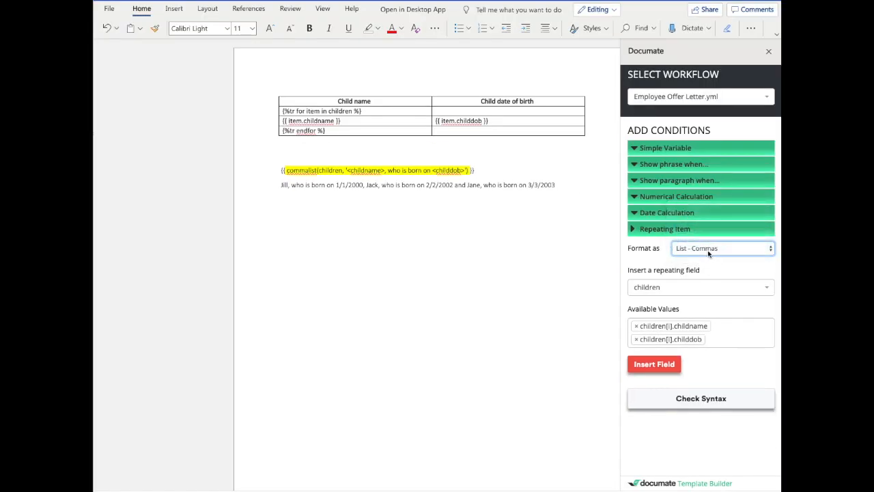
Step: Change the list format to List - Custom Separator with 'et' as the separator
{"action": "left_click", "coordinate": [782, 253]}
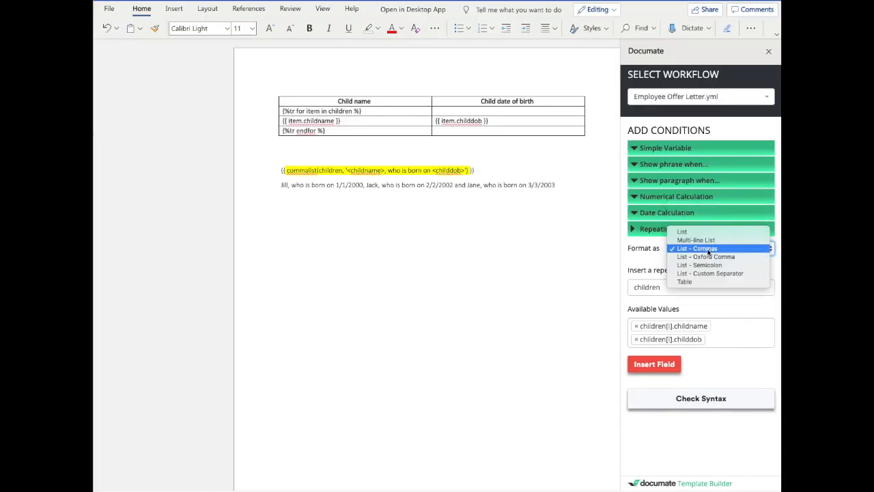
{"action": "left_click", "coordinate": [716, 273]}
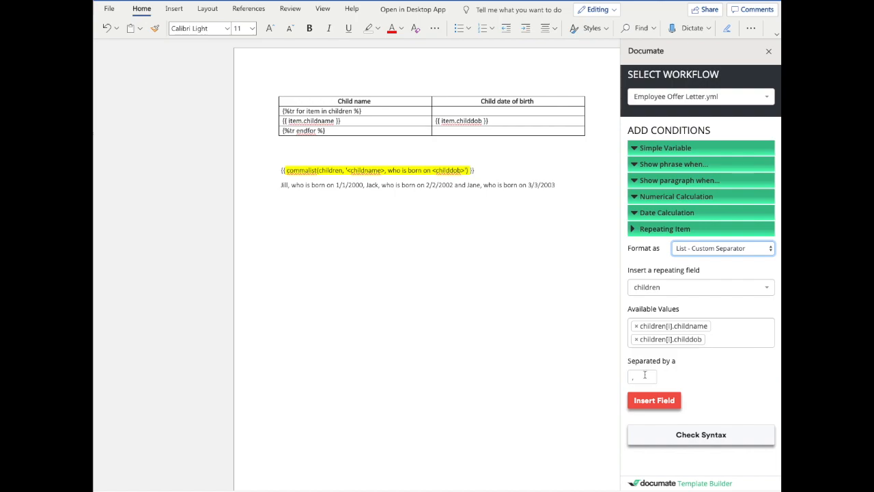
{"action": "left_click", "coordinate": [642, 377]}
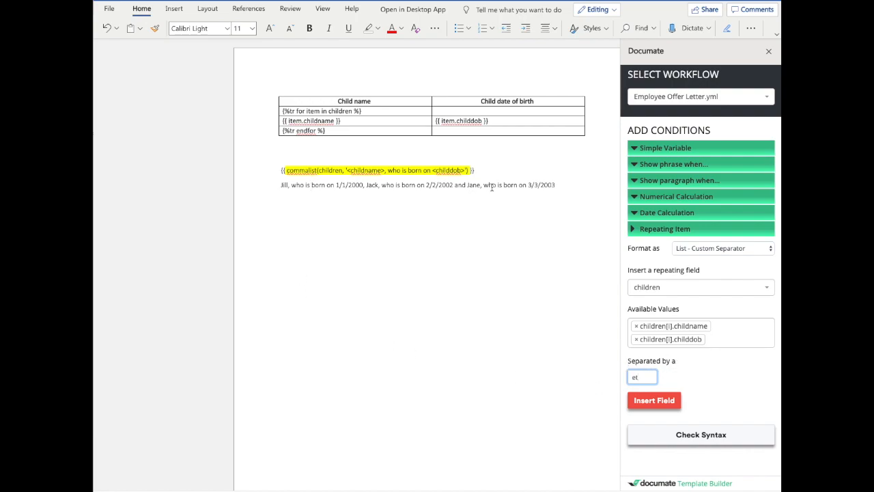
Step: Replace 'and' with 'et' in the sample sentence and collapse the Documate sections
{"action": "double_click", "coordinate": [461, 185]}
{"action": "key", "text": "BackSpace"}
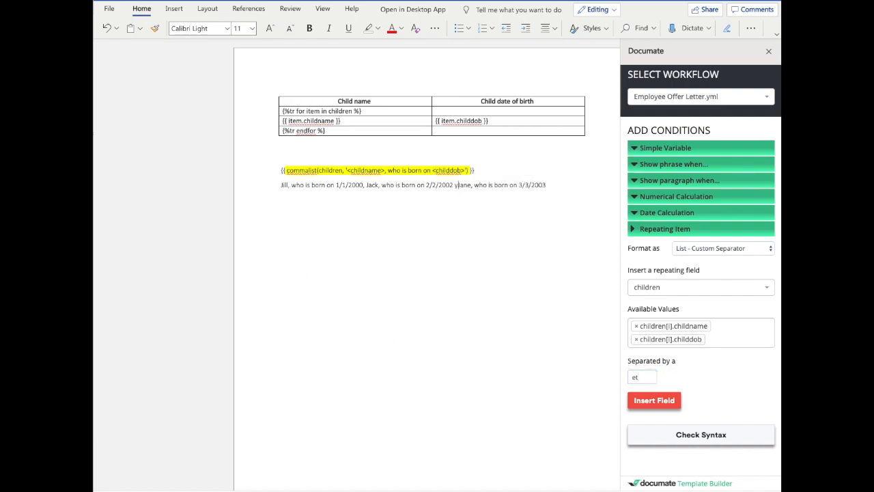
{"action": "type", "text": "et"}
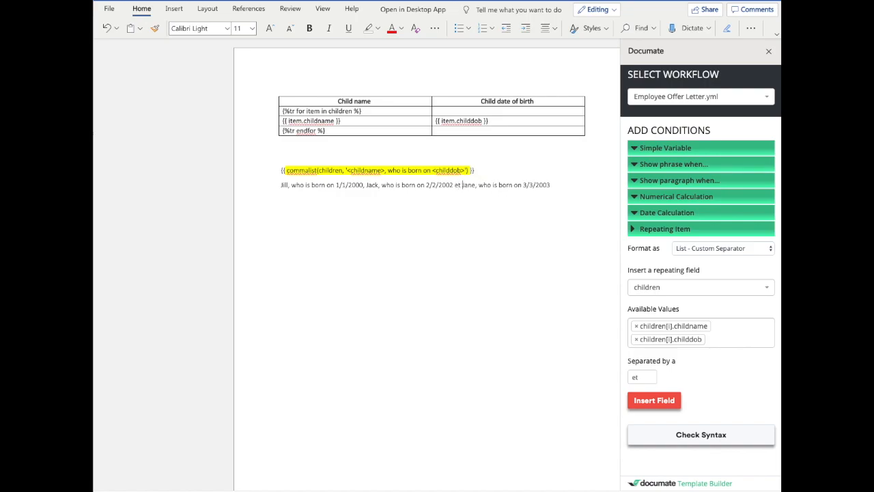
{"action": "left_click", "coordinate": [692, 180]}
{"action": "left_click", "coordinate": [692, 181]}
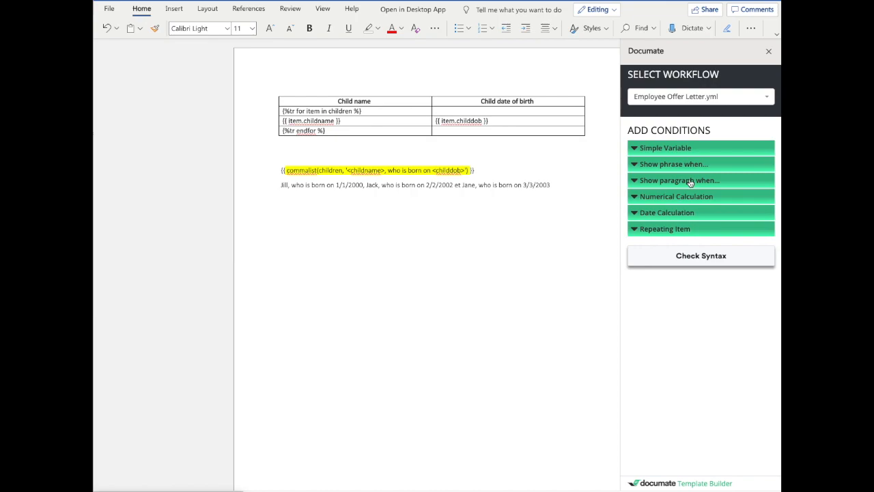
Step: Type and select 'Conditional Phrase' on a blank page, with paragraph-condition options expanded
{"action": "left_click", "coordinate": [690, 181]}
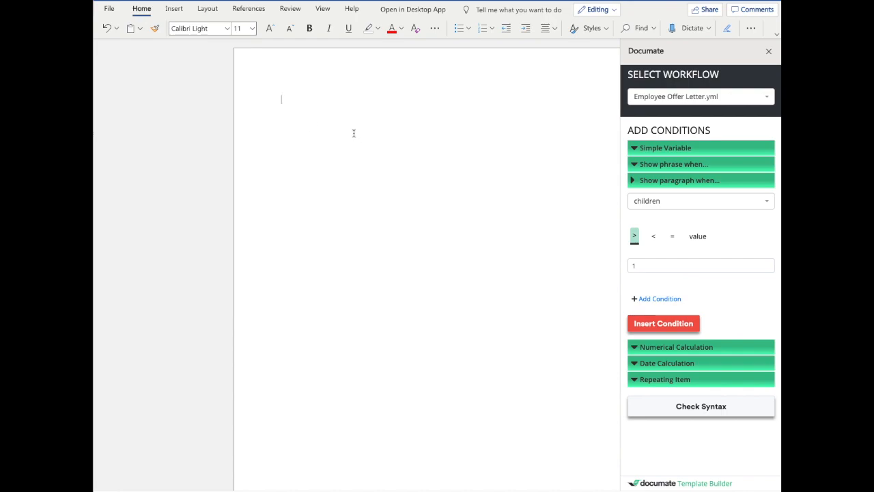
{"action": "type", "text": "Phasr"}
{"action": "key", "text": "BackSpace"}
{"action": "type", "text": "rase"}
{"action": "key", "text": "Home"}
{"action": "type", "text": "Conditional"}
{"action": "key", "text": "shift+Home"}
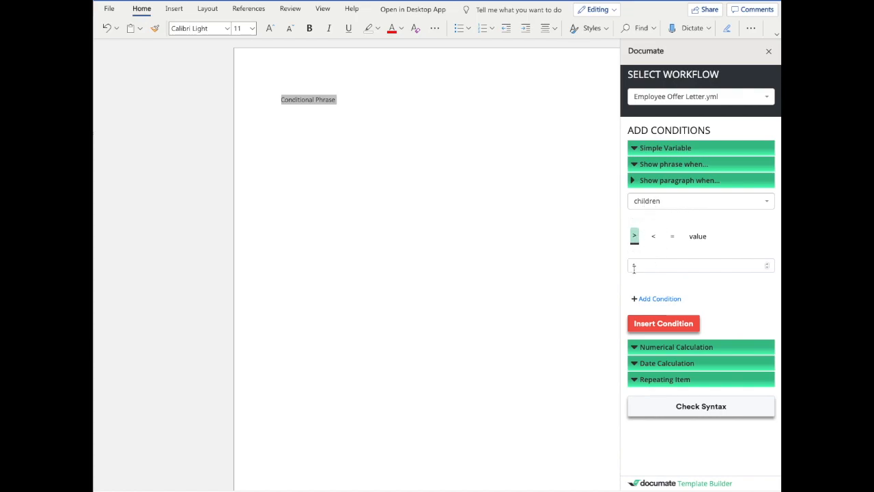
Step: Make 'Conditional Phrase' show only when children[i].childname equals a typed child's name
{"action": "left_click", "coordinate": [655, 237]}
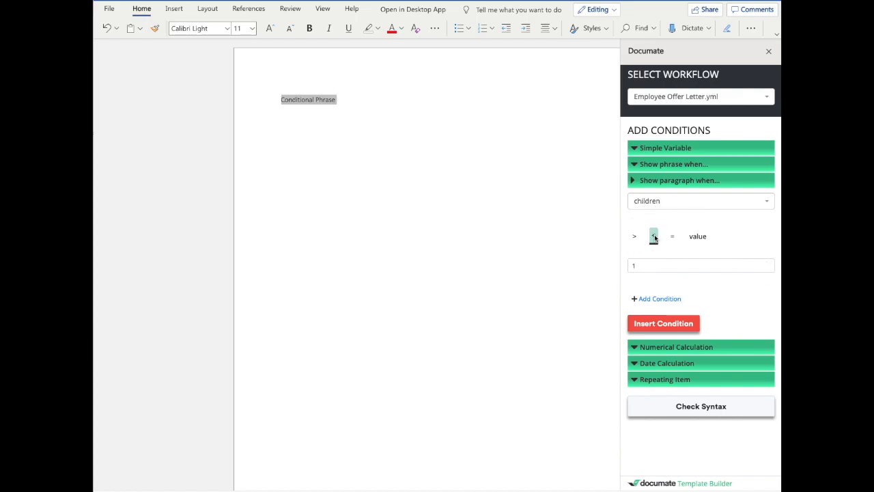
{"action": "double_click", "coordinate": [768, 263]}
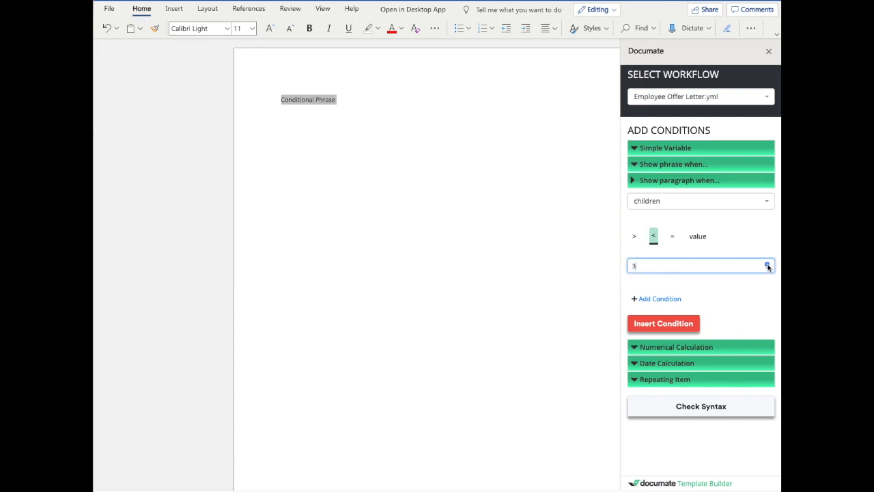
{"action": "left_click", "coordinate": [673, 237]}
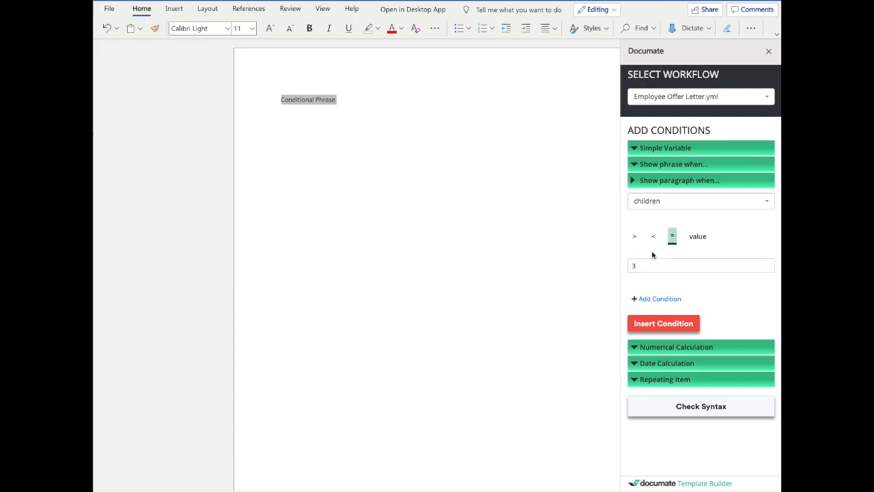
{"action": "left_click", "coordinate": [697, 235]}
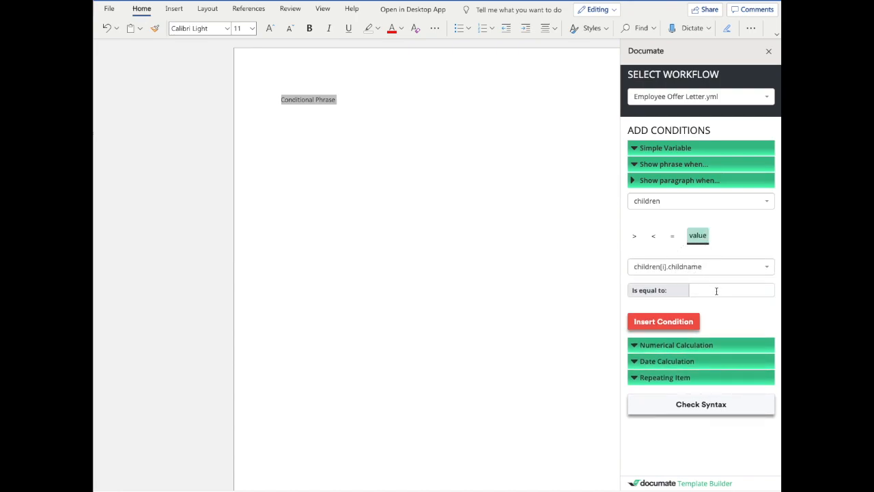
{"action": "left_click", "coordinate": [700, 270]}
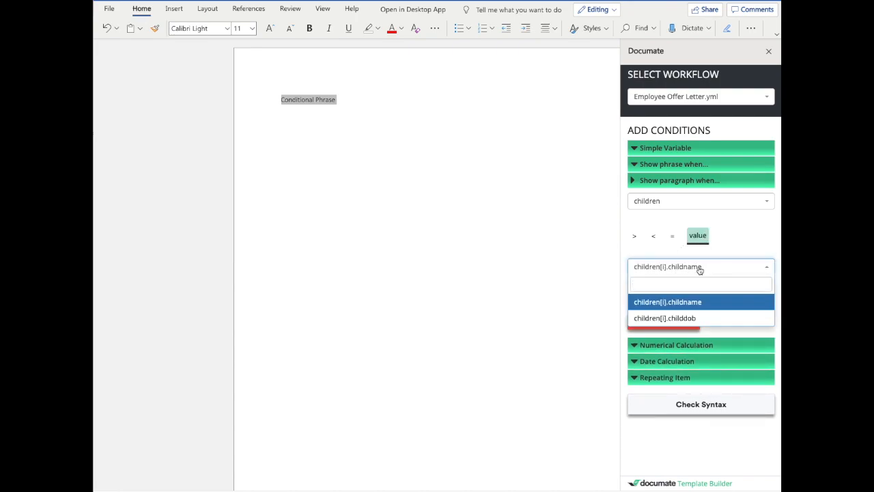
{"action": "left_click", "coordinate": [700, 302]}
{"action": "left_click", "coordinate": [709, 290]}
{"action": "type", "text": "John"}
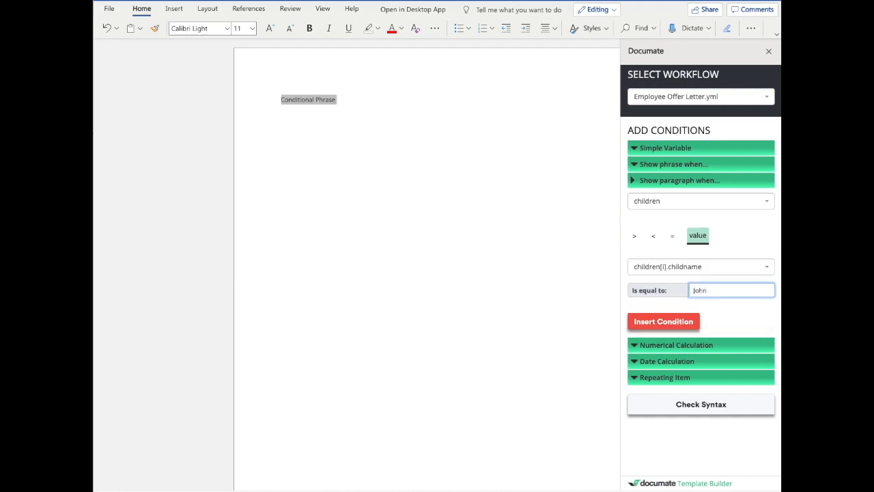
{"action": "left_click", "coordinate": [722, 268]}
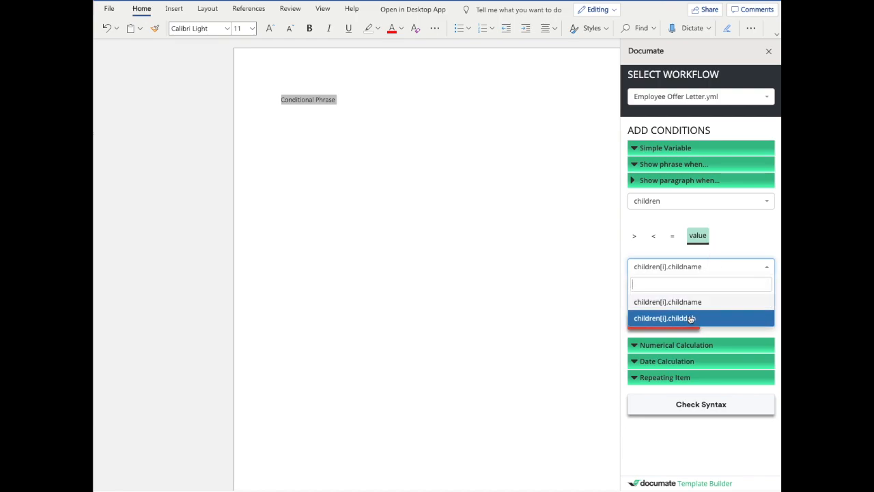
{"action": "left_click", "coordinate": [736, 253]}
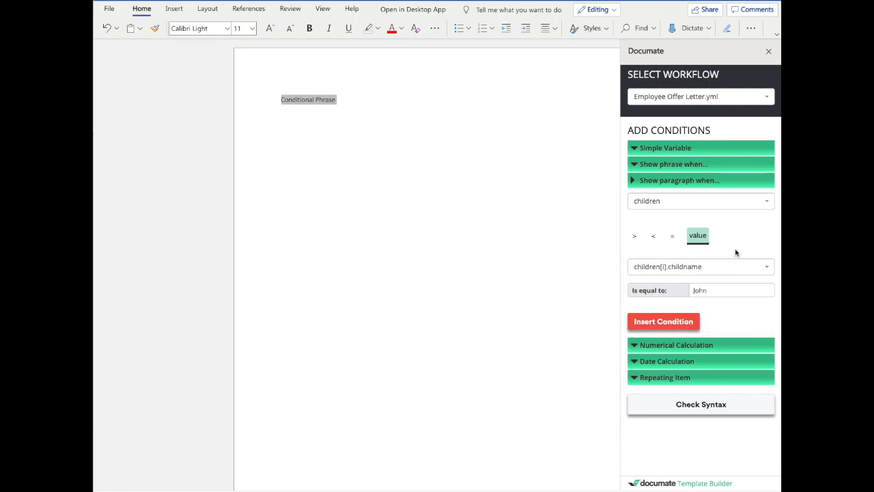
{"action": "left_click", "coordinate": [685, 322]}
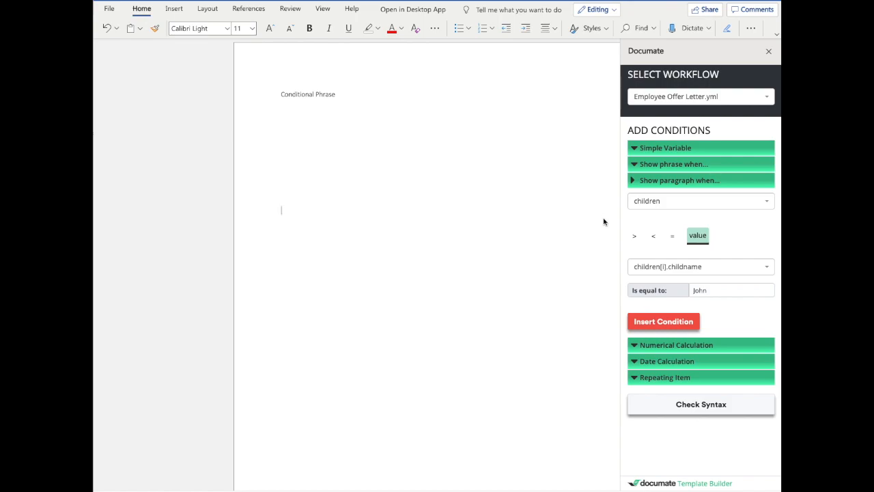